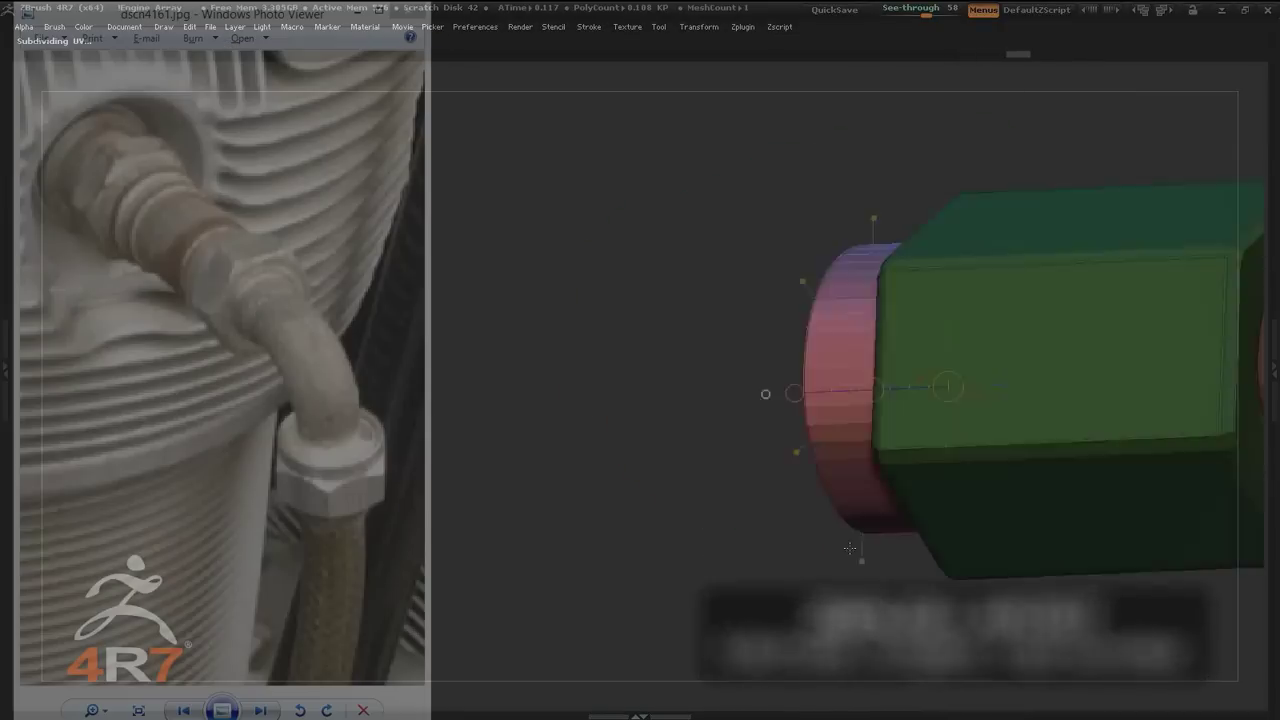
Orbit the view so the hex fitting's face points toward the viewer
left_click_drag(849, 548, 902, 582)
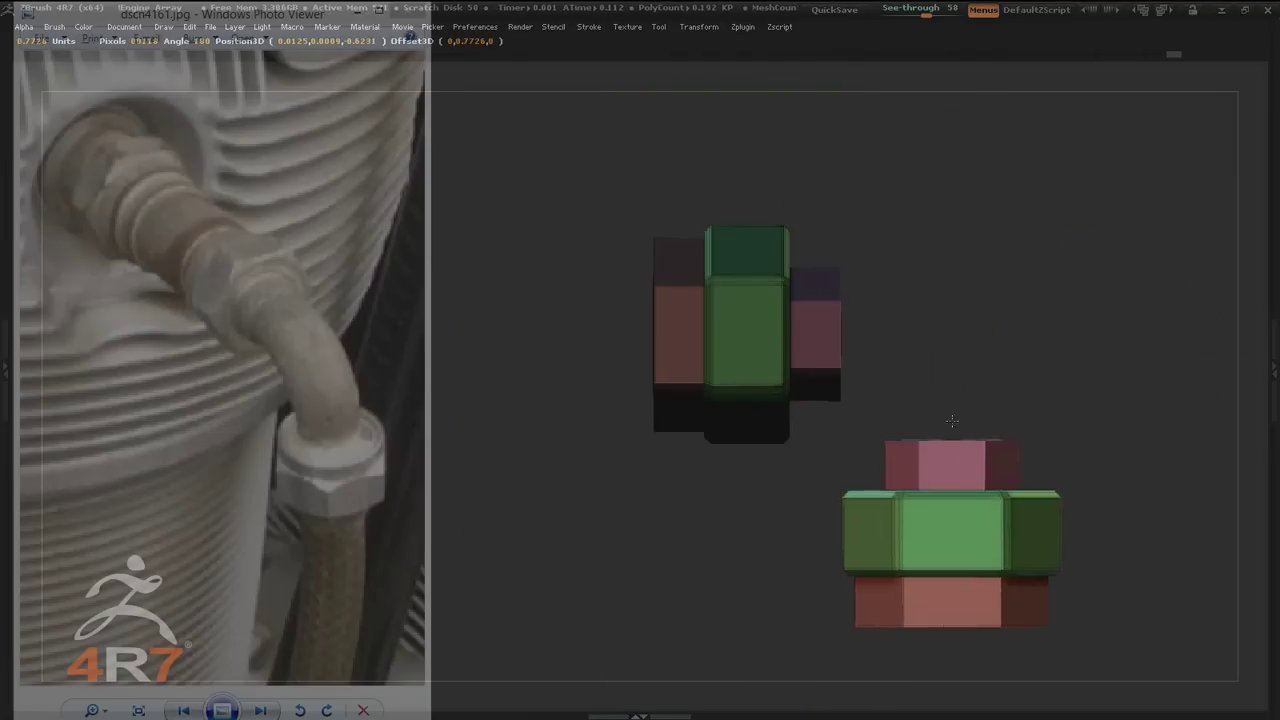
Orbit both fitting pieces to show their hexagonal faces
left_click_drag(952, 421, 913, 377)
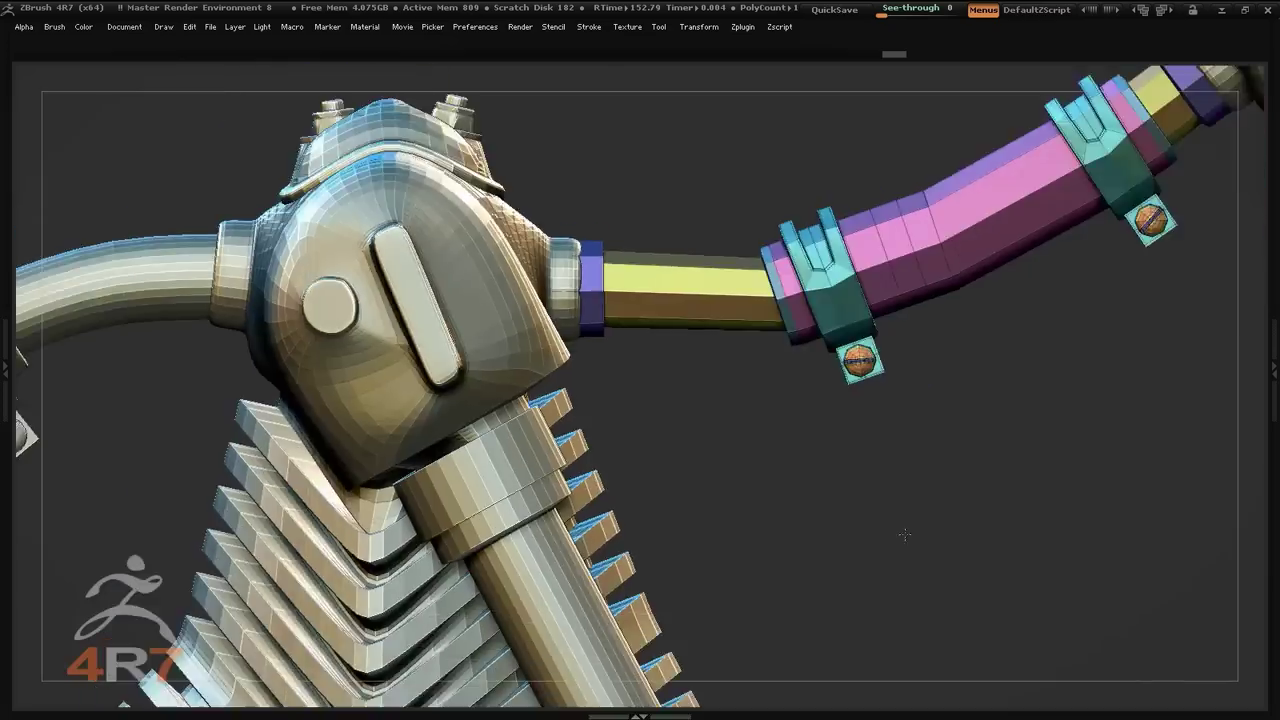
Orbit so the pipe runs horizontally, then tilt to see the dome in perspective
left_click_drag(904, 535, 824, 389)
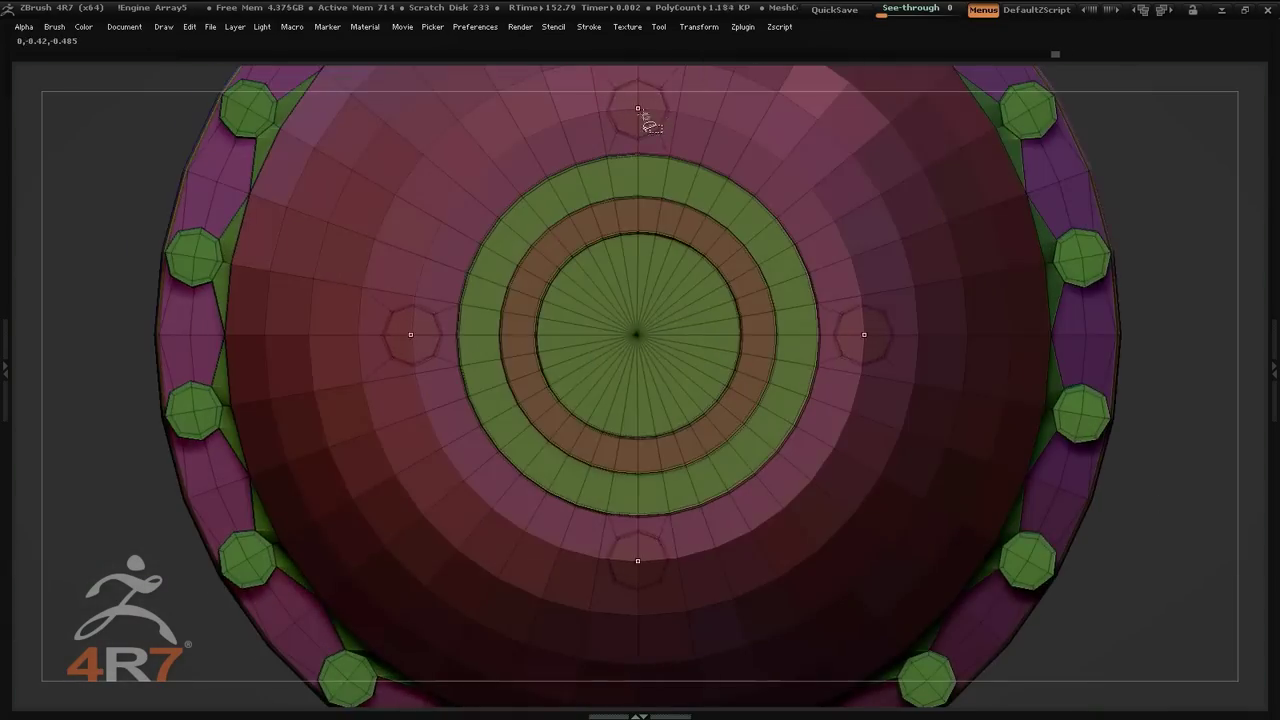
mouse_move(645, 120)
left_mouse_down()
mouse_move(634, 229)
mouse_move(857, 400)
mouse_move(857, 386)
mouse_move(779, 390)
mouse_move(645, 367)
left_mouse_up()
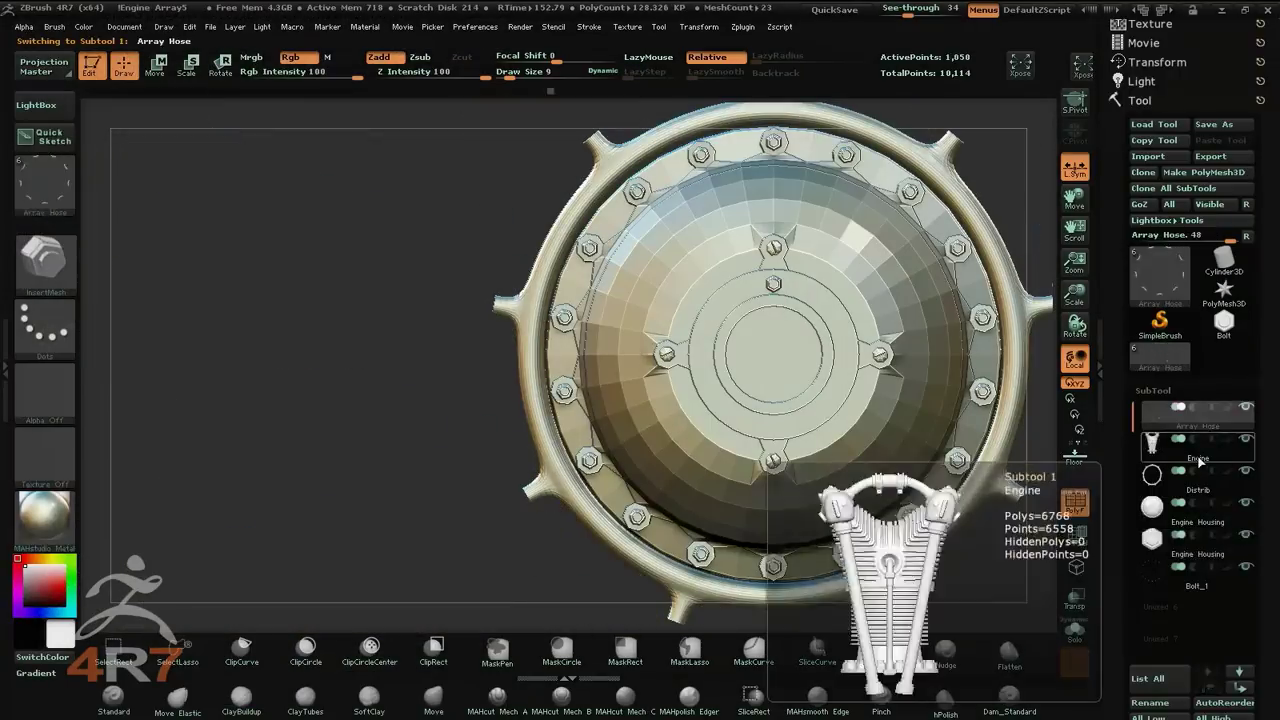
Rename the bolt array subtool to 'Array Bolt 12'
left_click(1165, 593)
type("rray Bolt 12")
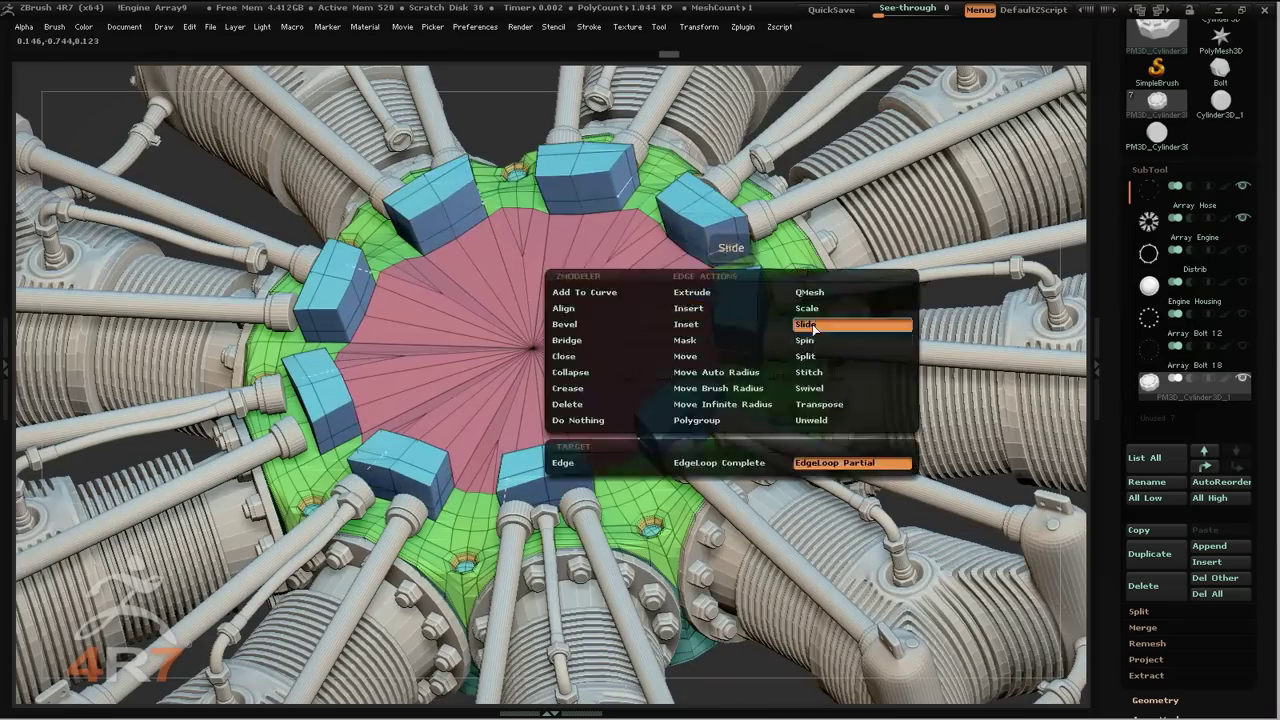
Extrude the blue polygroup blocks around the crankcase ring outward with QMesh
left_click_drag(408, 489, 534, 496)
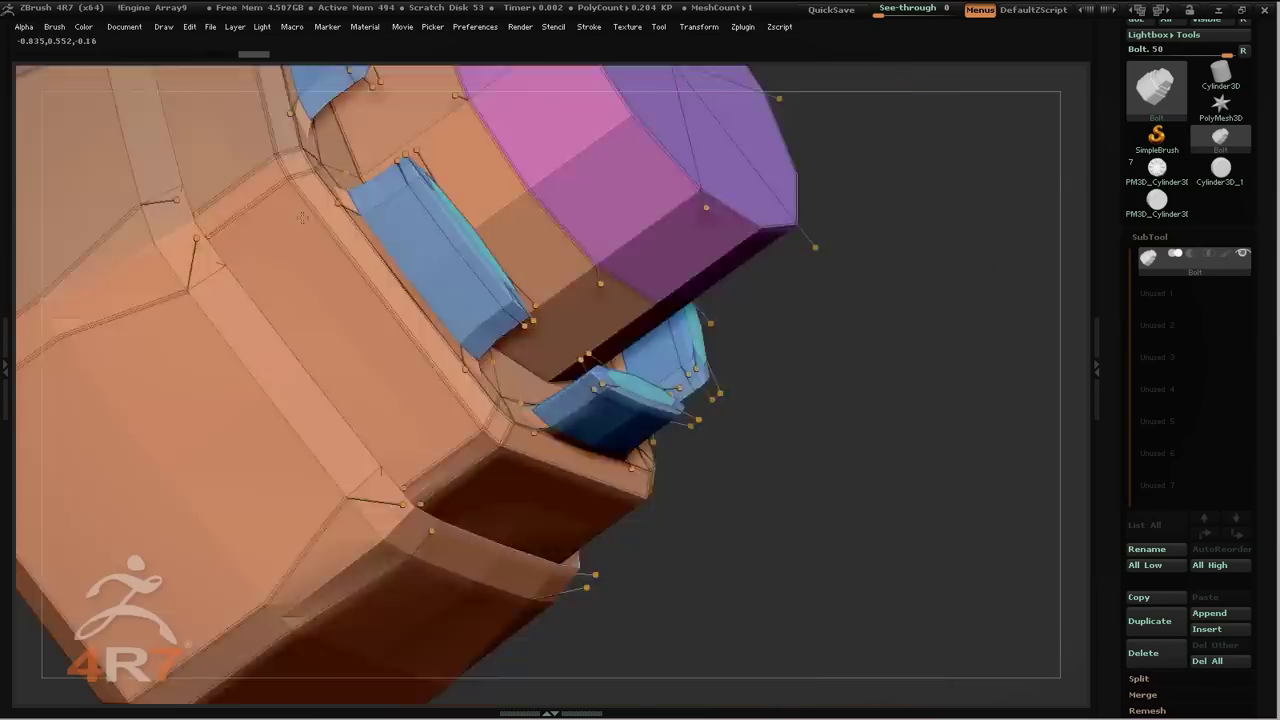
Orbit around the polygrouped bolt to inspect it from all sides
left_click_drag(570, 390, 929, 468)
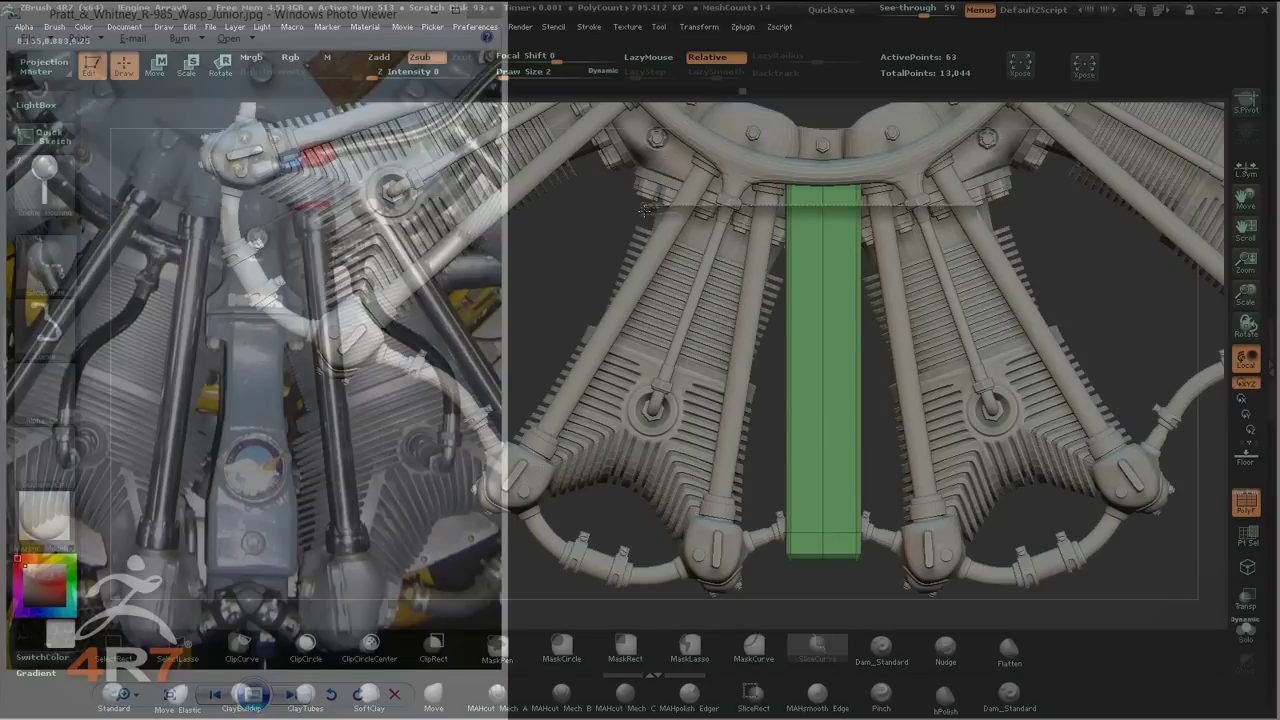
Insert an edge loop near the top of the green intake bar
left_click(822, 212)
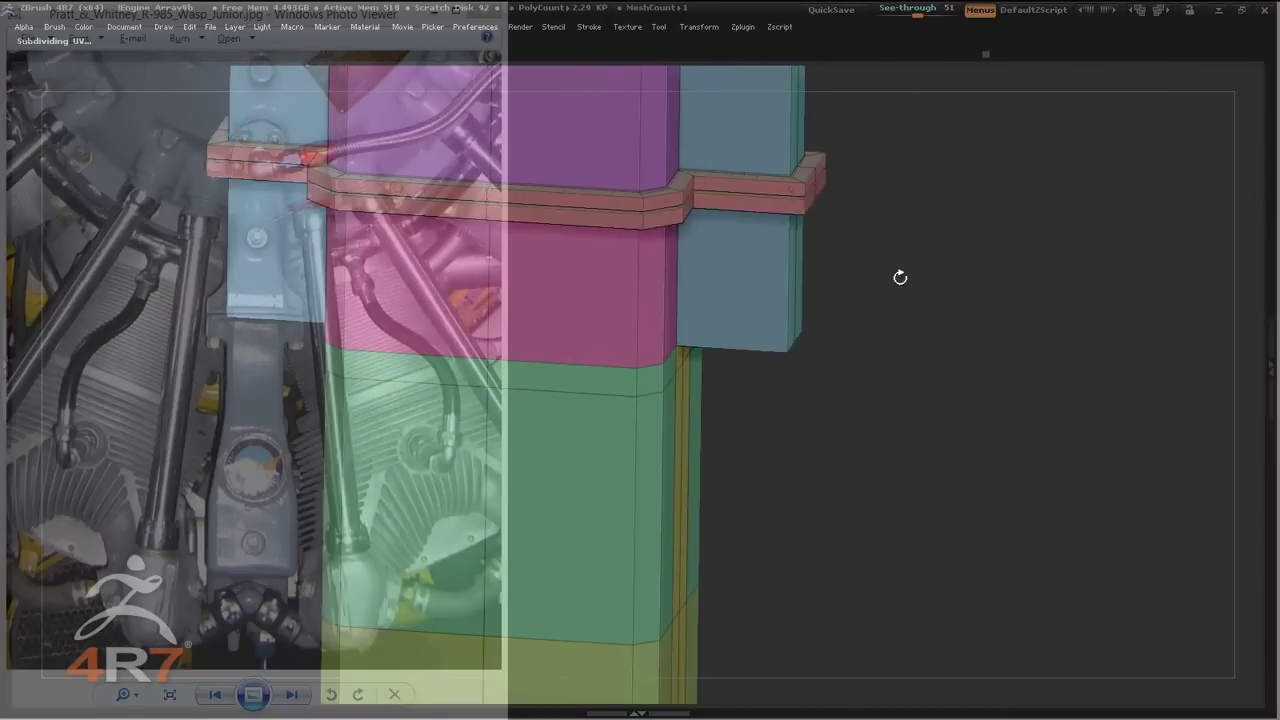
Orbit to a straight top view of the green intake bar
left_click_drag(900, 277, 1054, 342, "shift")
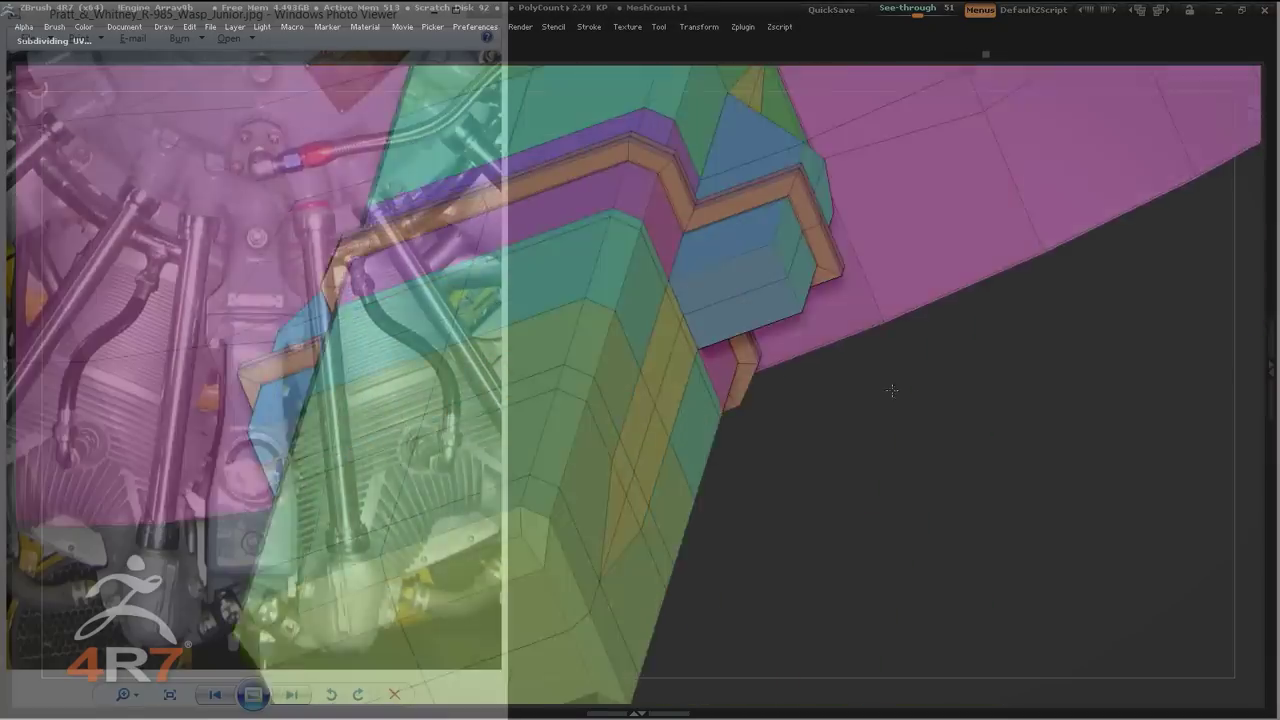